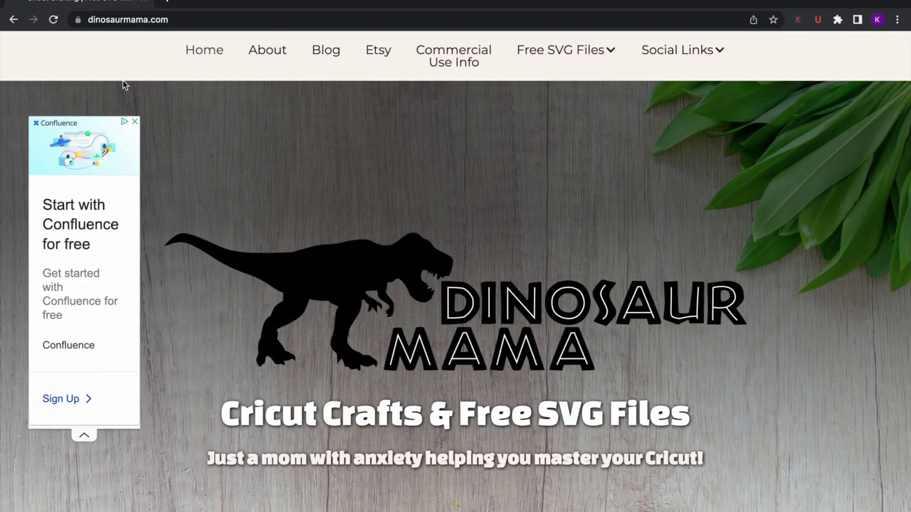
Step: Browse the dinosaurmama.com home page and show the Free SVG Files dropdown categories
{"action": "scroll", "coordinate": [254, 262], "scroll_direction": "down", "scroll_amount": 10}
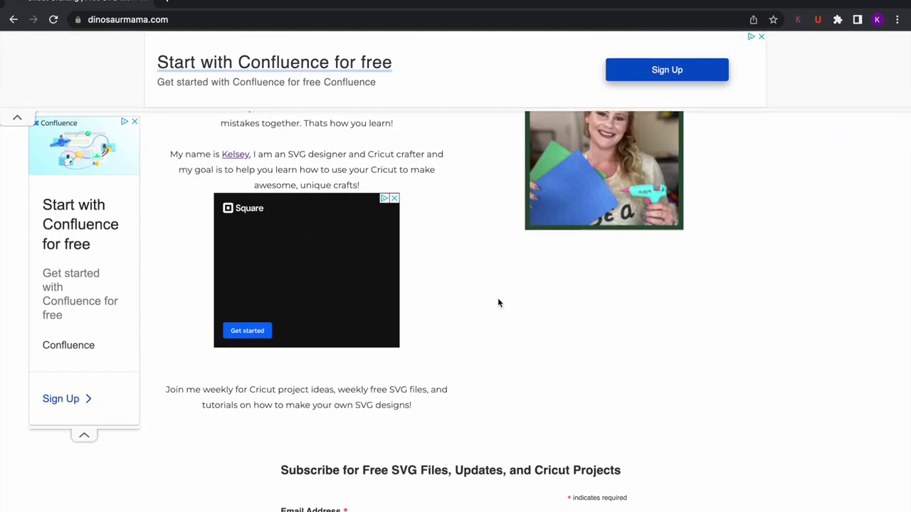
{"action": "scroll", "coordinate": [498, 303], "scroll_direction": "down", "scroll_amount": 2}
{"action": "scroll", "coordinate": [498, 304], "scroll_direction": "down", "scroll_amount": 2}
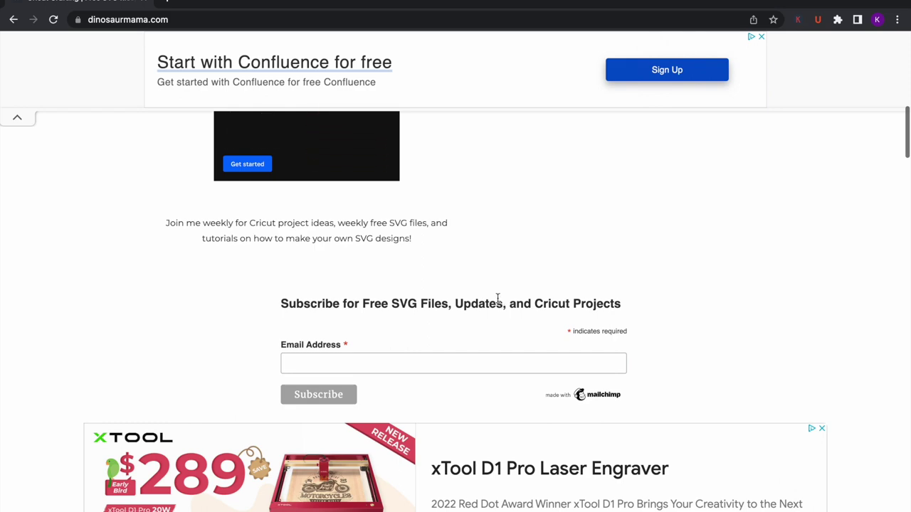
{"action": "scroll", "coordinate": [498, 303], "scroll_direction": "up", "scroll_amount": 5}
{"action": "scroll", "coordinate": [498, 304], "scroll_direction": "down", "scroll_amount": 3}
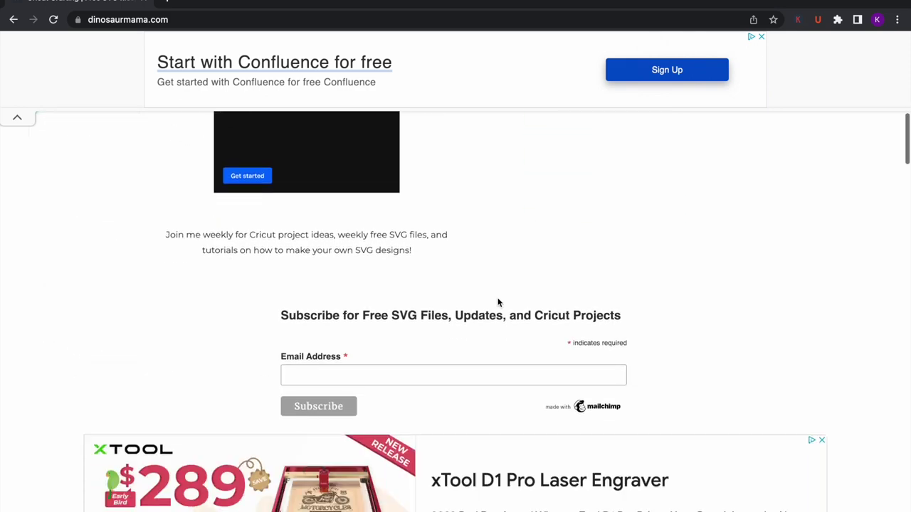
{"action": "scroll", "coordinate": [499, 303], "scroll_direction": "up", "scroll_amount": 10}
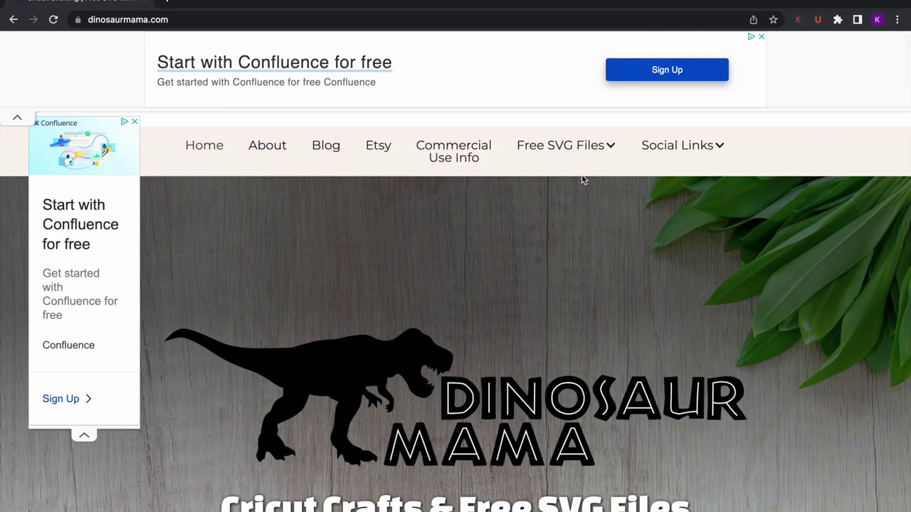
{"action": "mouse_move", "coordinate": [587, 157]}
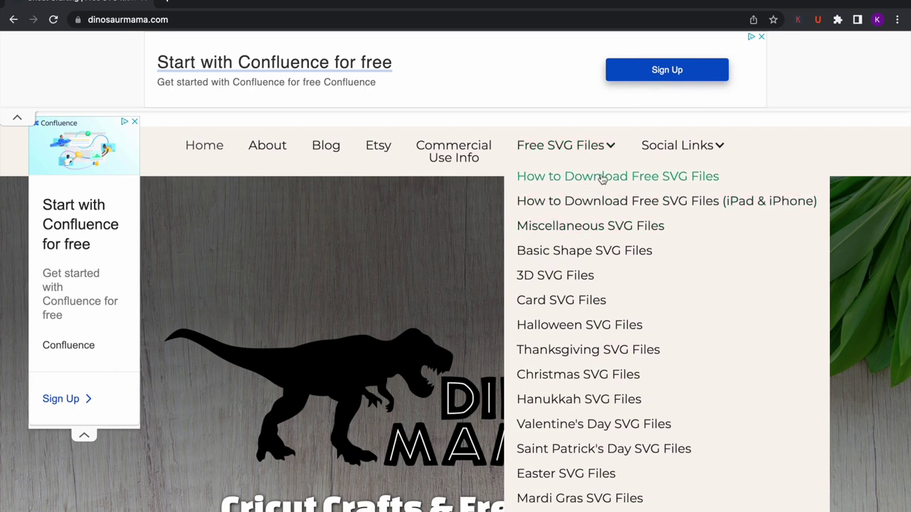
Step: Open Miscellaneous SVG Files, dismiss the coupon ad, and scroll down to the So Lucky Shamrock design
{"action": "left_click", "coordinate": [587, 229]}
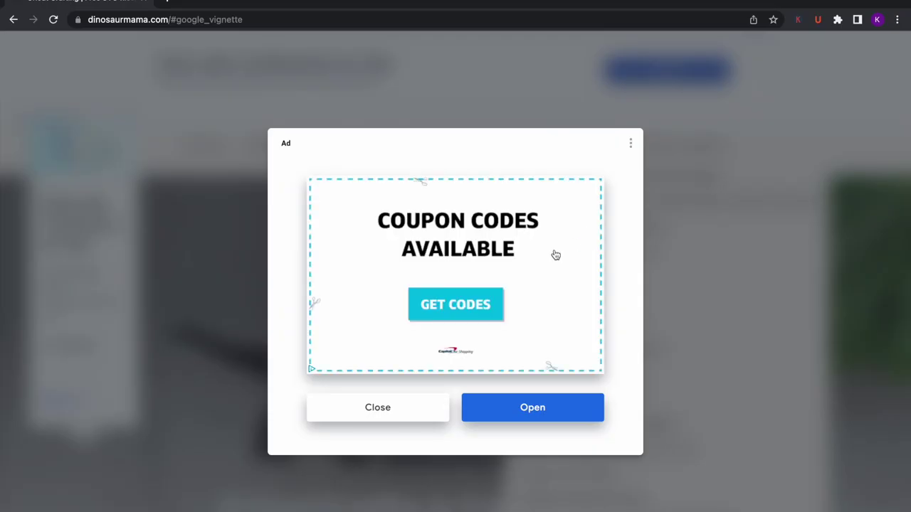
{"action": "left_click", "coordinate": [396, 411]}
{"action": "scroll", "coordinate": [472, 279], "scroll_direction": "down", "scroll_amount": 1}
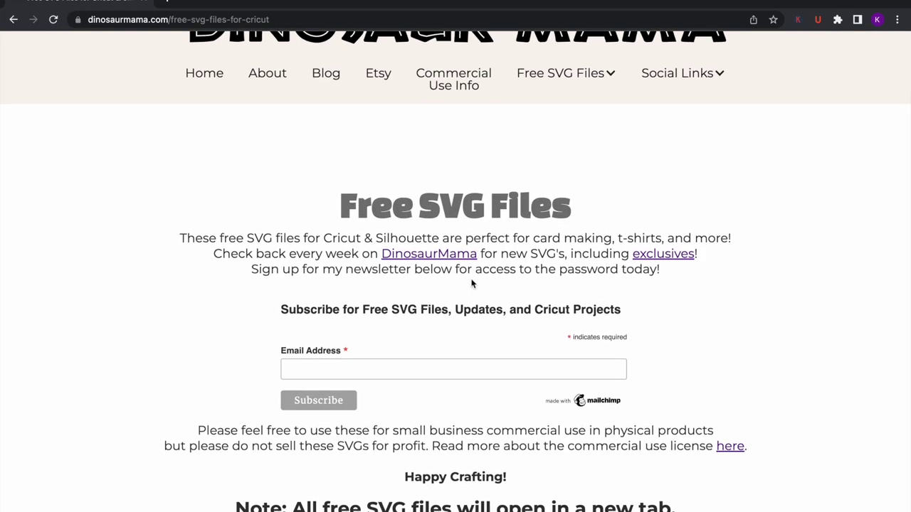
{"action": "scroll", "coordinate": [471, 283], "scroll_direction": "down", "scroll_amount": 1}
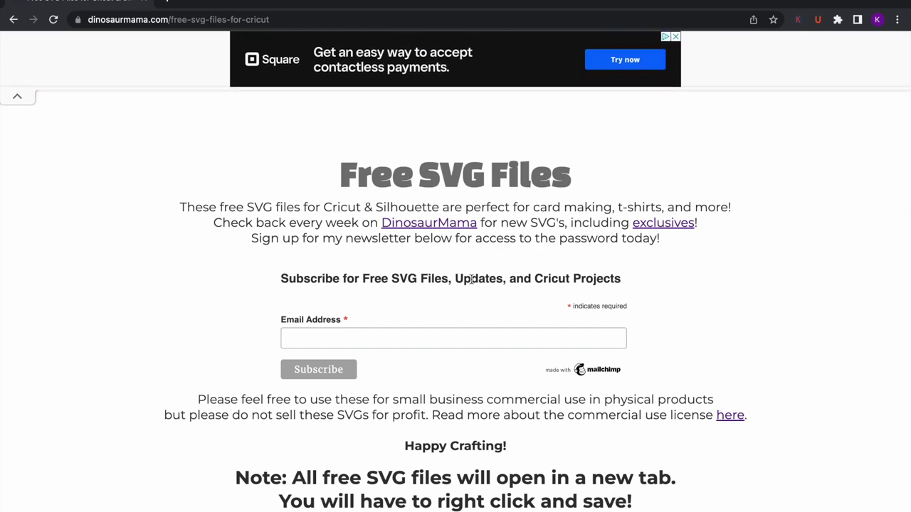
{"action": "scroll", "coordinate": [471, 280], "scroll_direction": "down", "scroll_amount": 5}
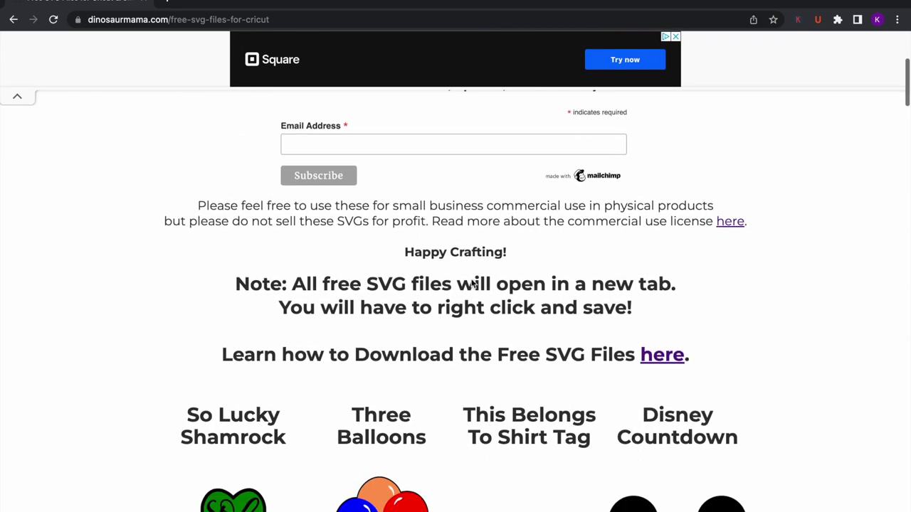
{"action": "scroll", "coordinate": [472, 279], "scroll_direction": "down", "scroll_amount": 2}
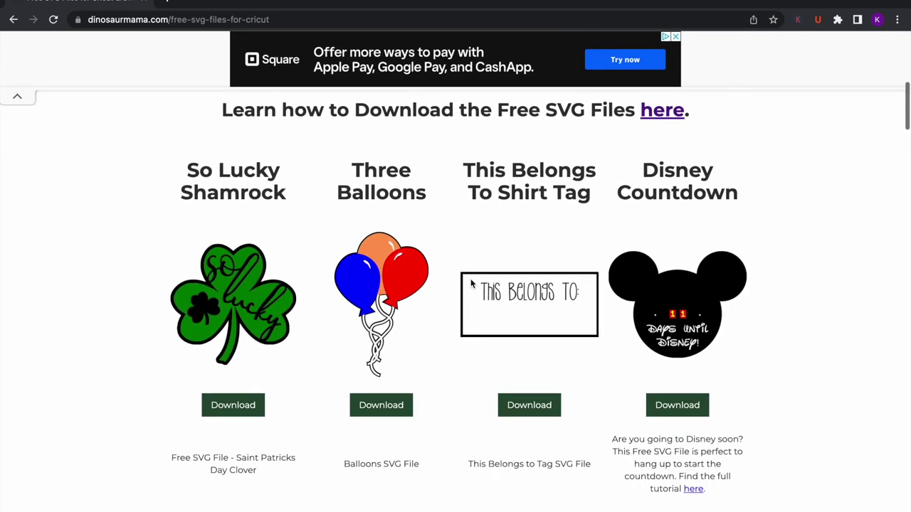
Step: Download the So Lucky Shamrock SVG and save its image to the iCloud Desktop as 'so lucky shamrock'
{"action": "left_click", "coordinate": [218, 411]}
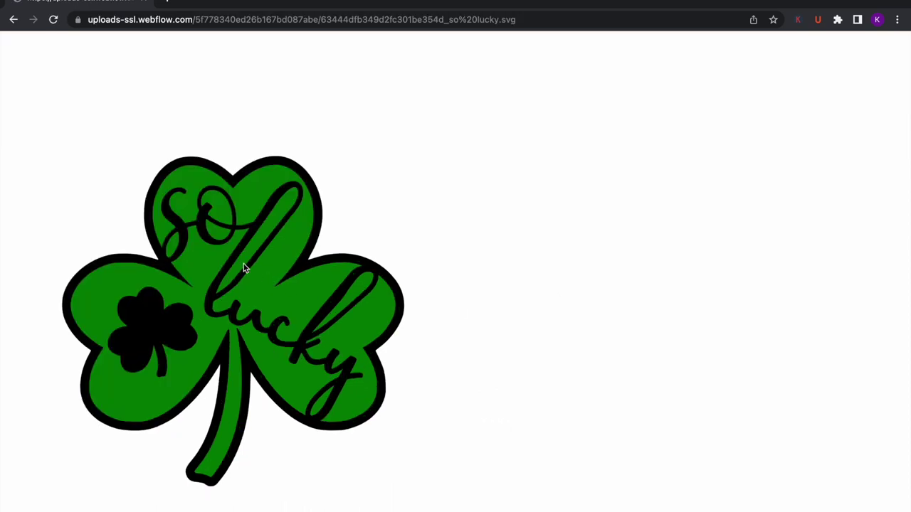
{"action": "right_click", "coordinate": [225, 254]}
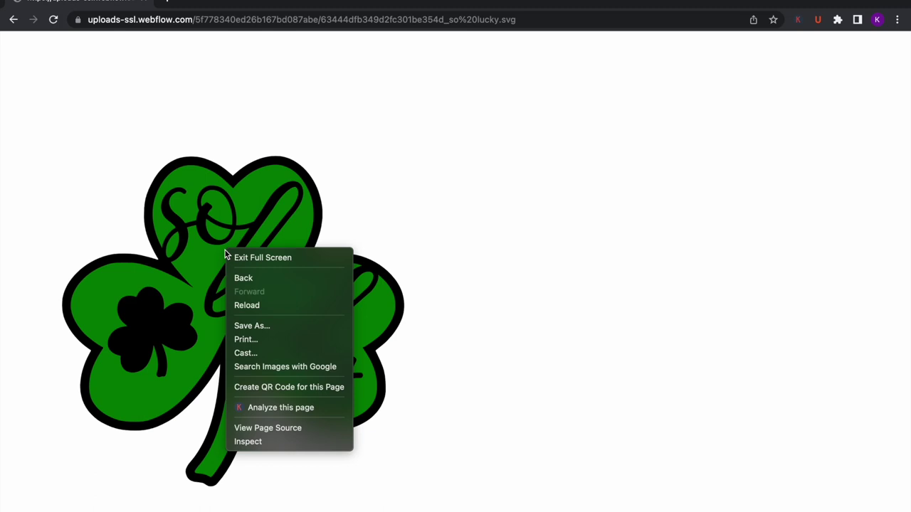
{"action": "left_click", "coordinate": [244, 326]}
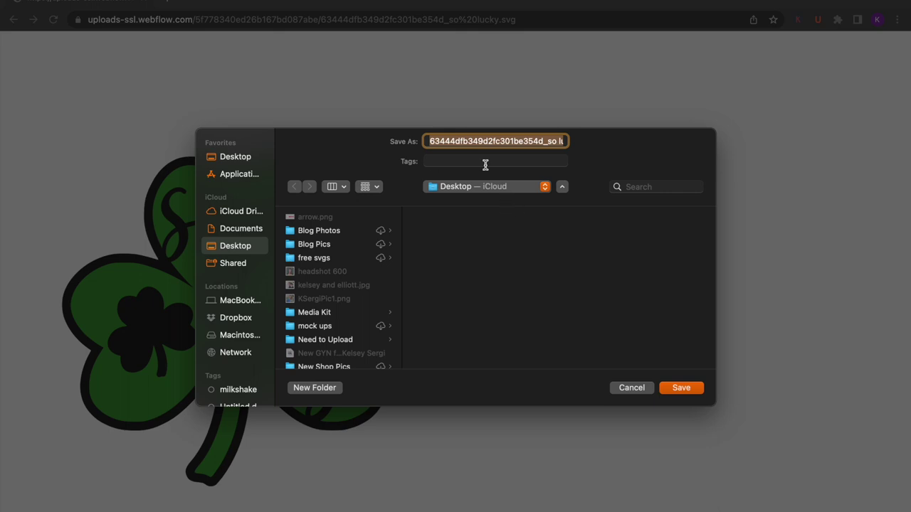
{"action": "type", "text": "so lucky shamrock"}
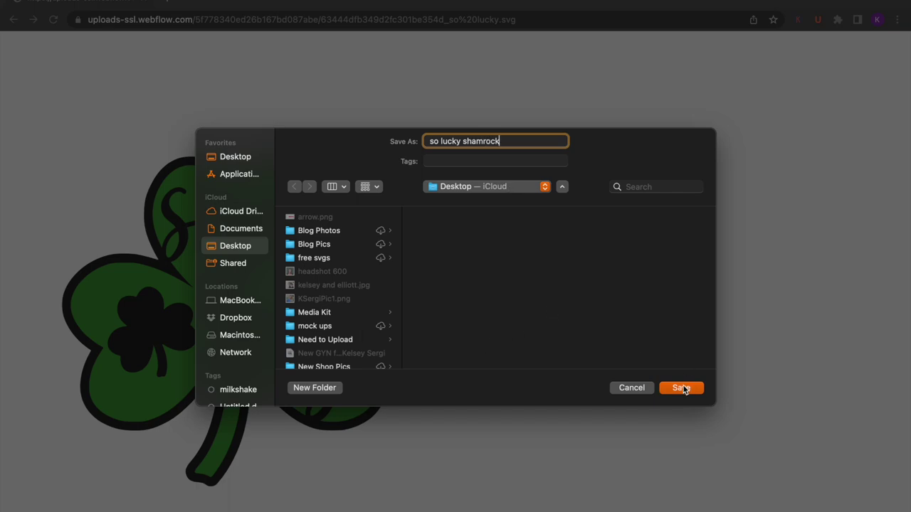
{"action": "left_click", "coordinate": [683, 388]}
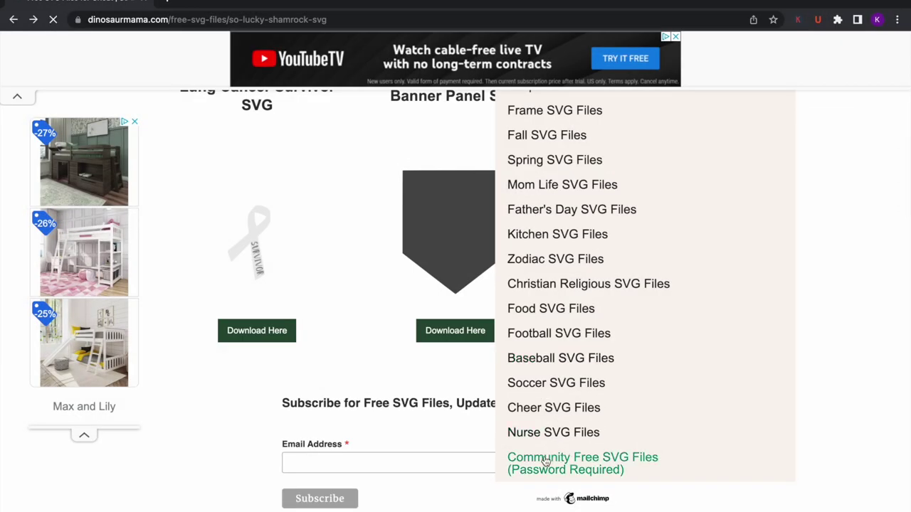
Step: Open the members-only Community SVG Files page and unlock it with the pasted newsletter password
{"action": "left_click", "coordinate": [546, 461]}
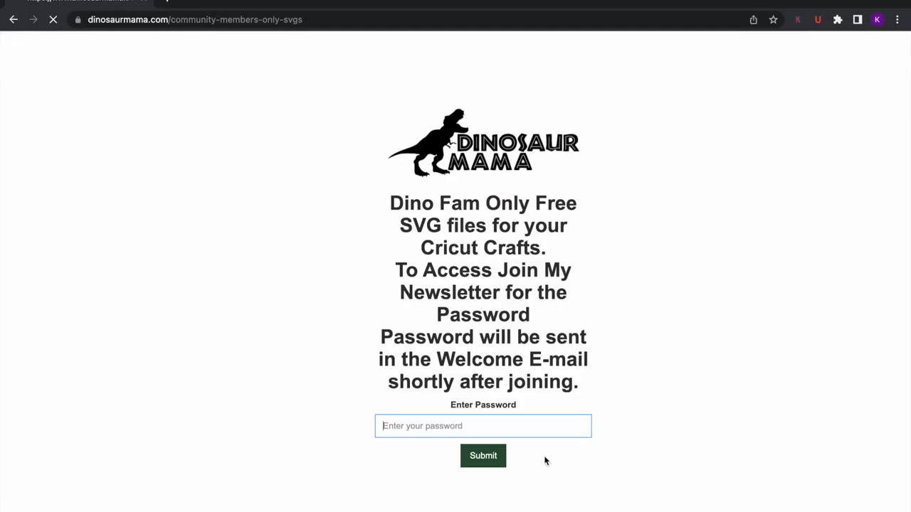
{"action": "left_click", "coordinate": [494, 421]}
{"action": "key", "text": "super+v"}
{"action": "left_click", "coordinate": [483, 457]}
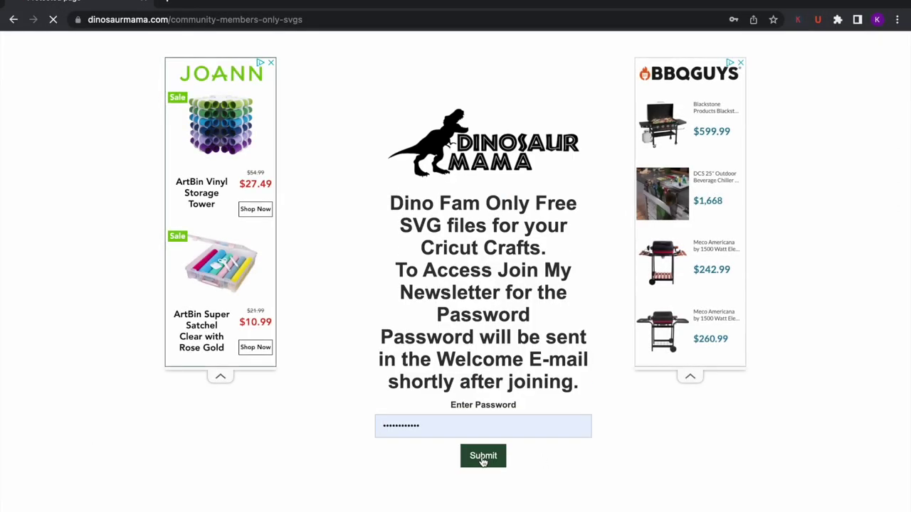
{"action": "scroll", "coordinate": [483, 461], "scroll_direction": "down", "scroll_amount": 2}
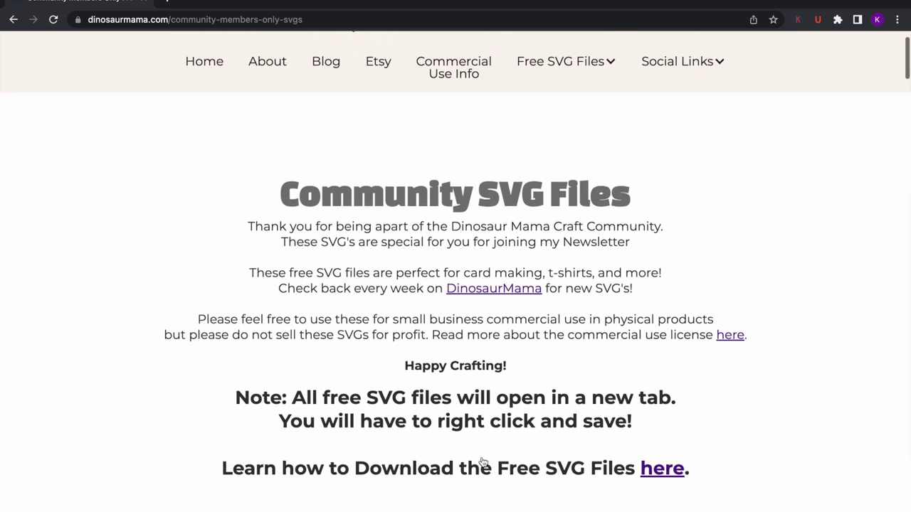
Step: Open the 4 Petal Rose SVG and save it to the iCloud Desktop as 'rose'
{"action": "scroll", "coordinate": [483, 462], "scroll_direction": "down", "scroll_amount": 5}
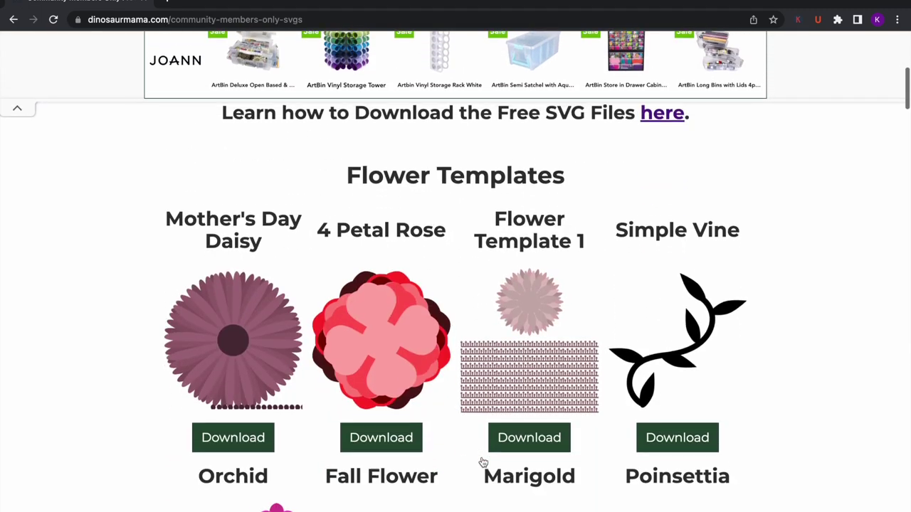
{"action": "left_click", "coordinate": [408, 434]}
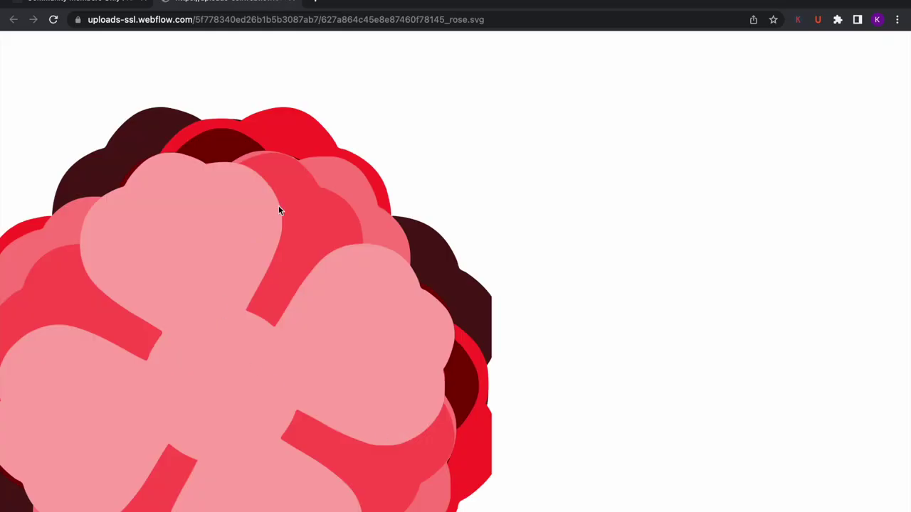
{"action": "right_click", "coordinate": [317, 363]}
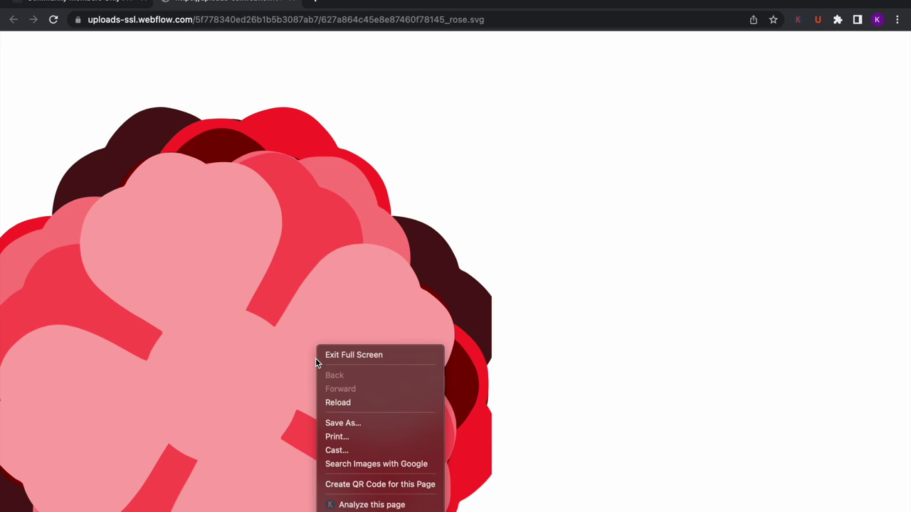
{"action": "left_click", "coordinate": [368, 423]}
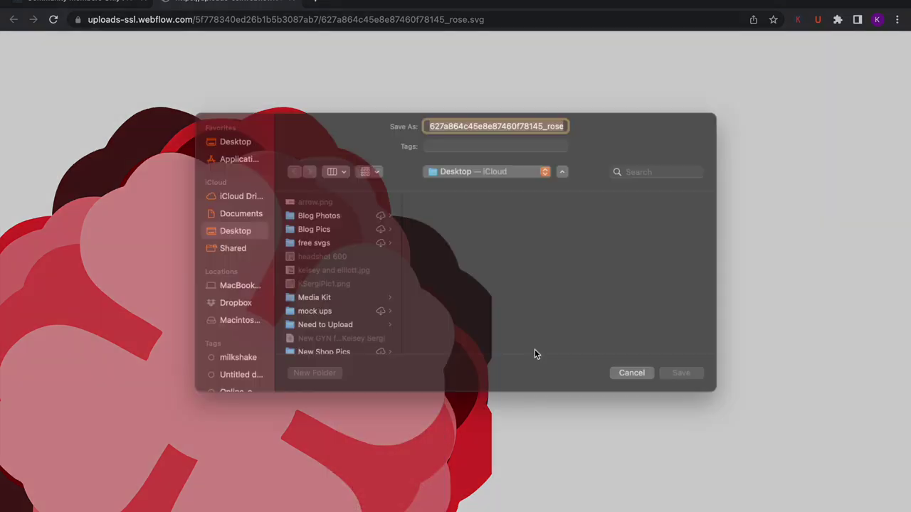
{"action": "type", "text": "r"}
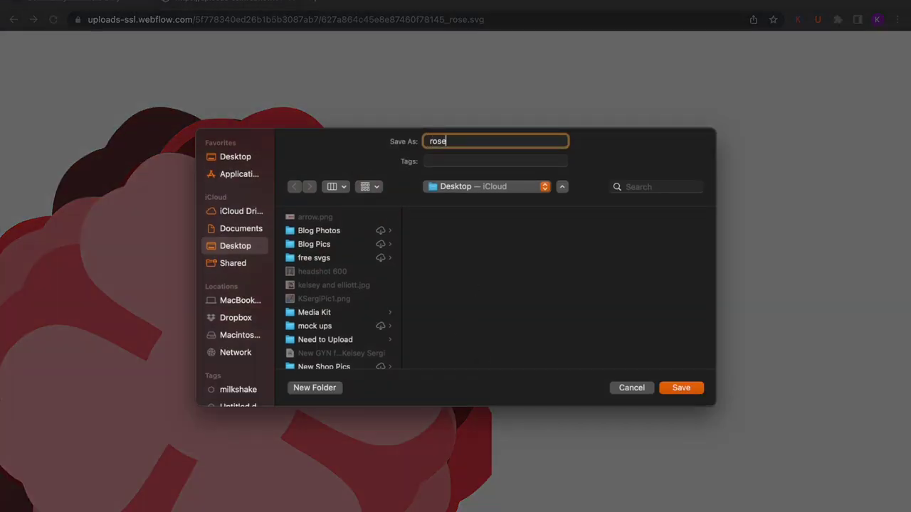
{"action": "left_click", "coordinate": [677, 390]}
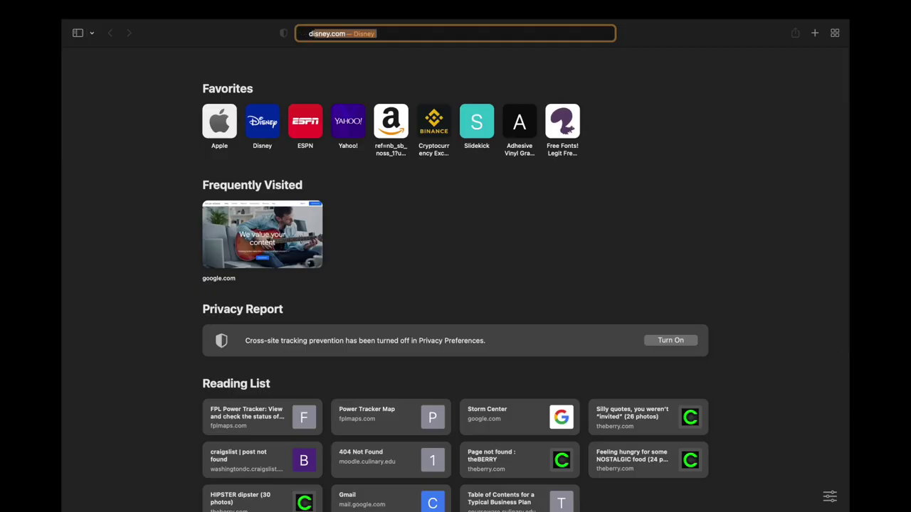
Step: In Safari, load dinosaurmama.com, open the Free SVG Files section, and dismiss the ad popup
{"action": "type", "text": "dinosaurmama.com"}
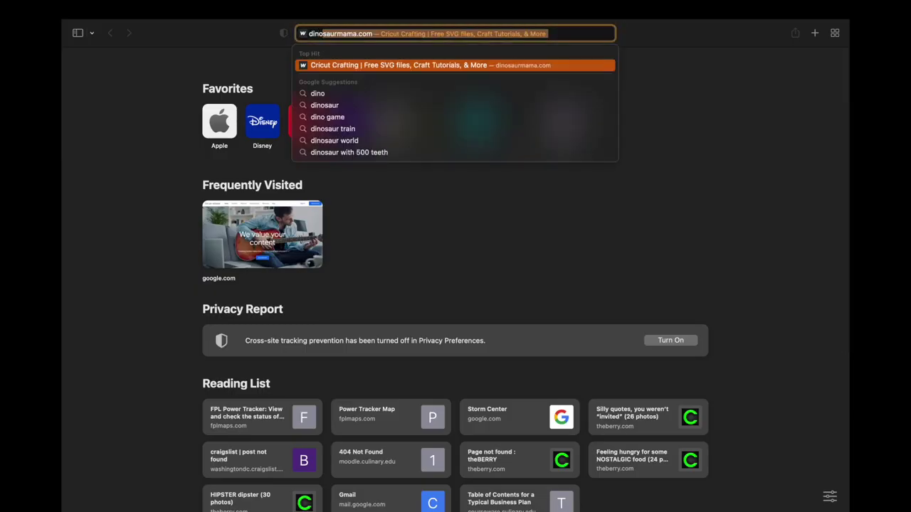
{"action": "key", "text": "Return"}
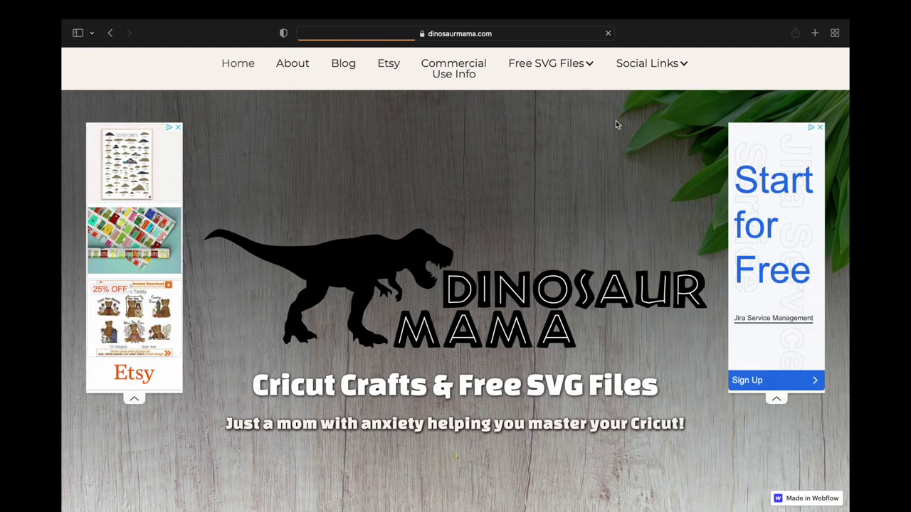
{"action": "scroll", "coordinate": [476, 209], "scroll_direction": "down", "scroll_amount": 10}
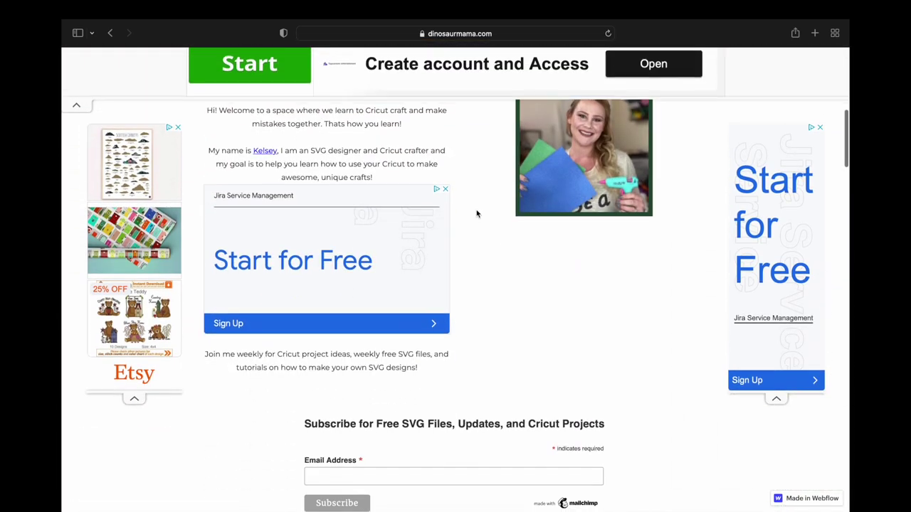
{"action": "scroll", "coordinate": [477, 213], "scroll_direction": "down", "scroll_amount": 4}
{"action": "scroll", "coordinate": [477, 214], "scroll_direction": "up", "scroll_amount": 7}
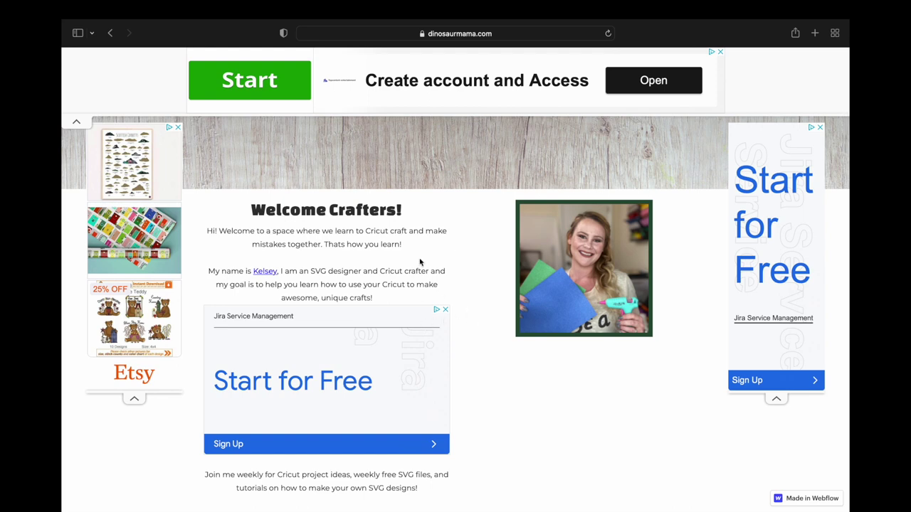
{"action": "scroll", "coordinate": [570, 230], "scroll_direction": "up", "scroll_amount": 6}
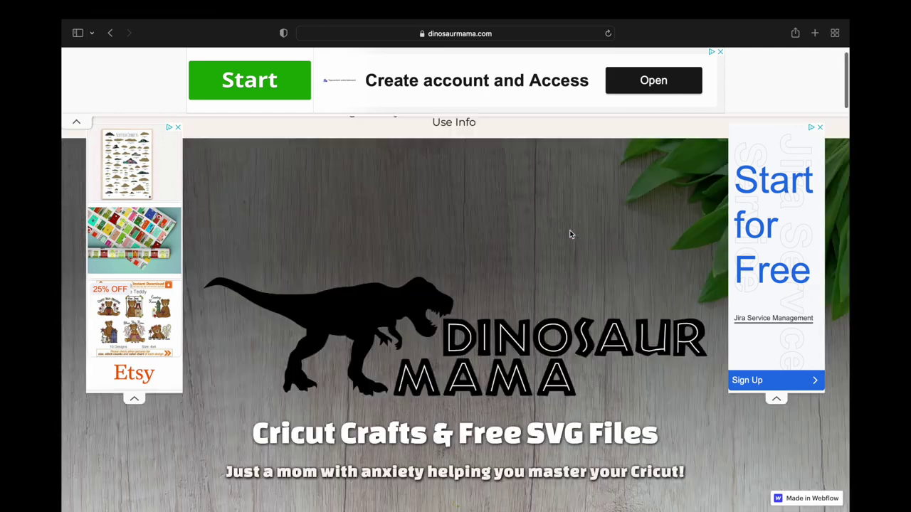
{"action": "mouse_move", "coordinate": [568, 157]}
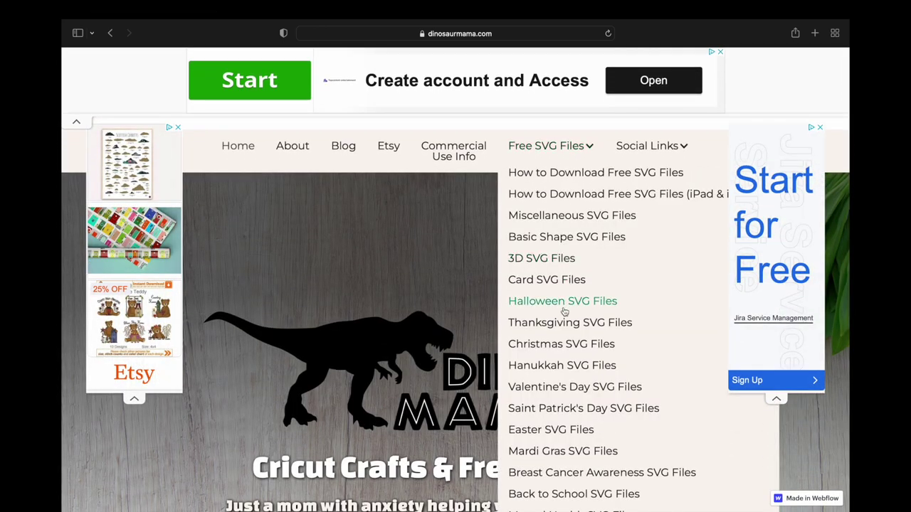
{"action": "left_click", "coordinate": [561, 215]}
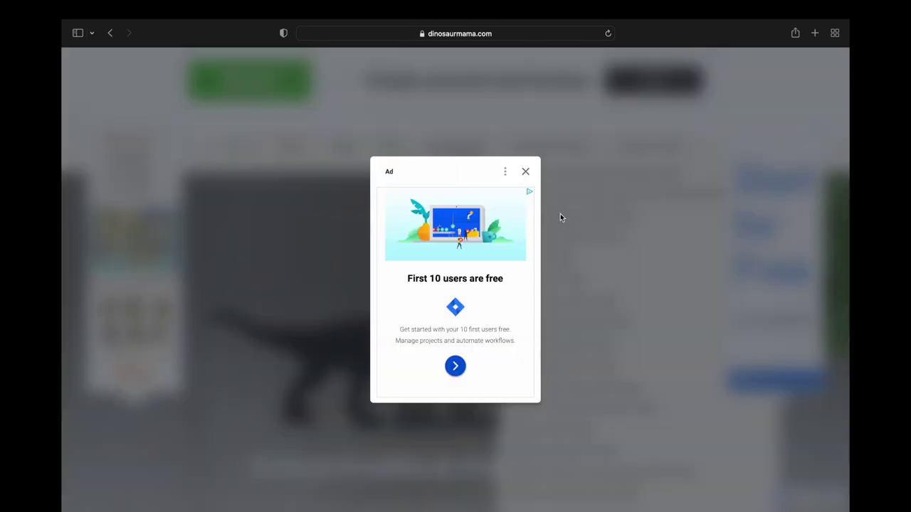
{"action": "left_click", "coordinate": [525, 173]}
Step: Download the linked So Lucky Shamrock SVG file from its download page
{"action": "scroll", "coordinate": [409, 368], "scroll_direction": "down", "scroll_amount": 10}
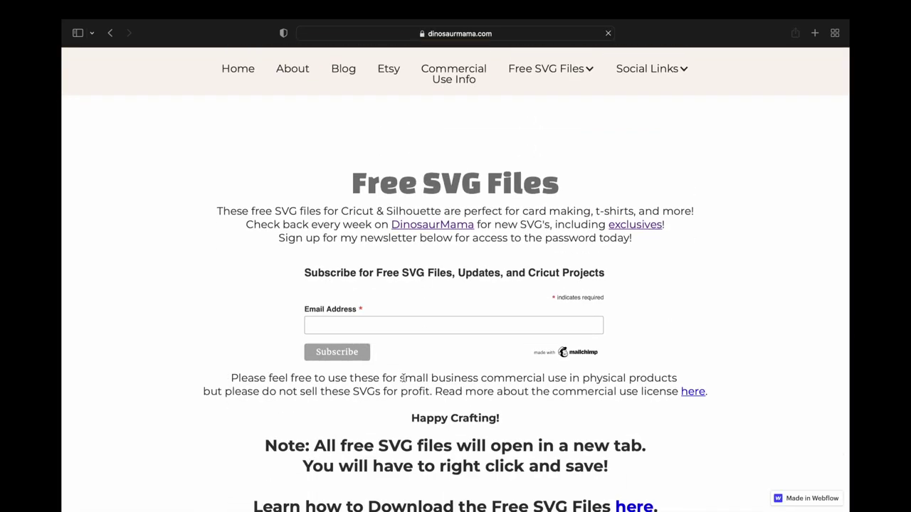
{"action": "scroll", "coordinate": [403, 377], "scroll_direction": "down", "scroll_amount": 3}
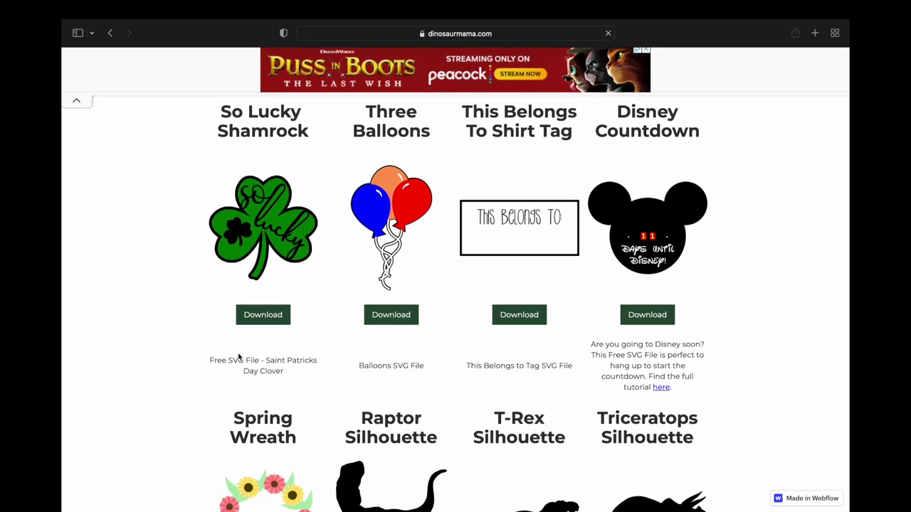
{"action": "left_click", "coordinate": [262, 315]}
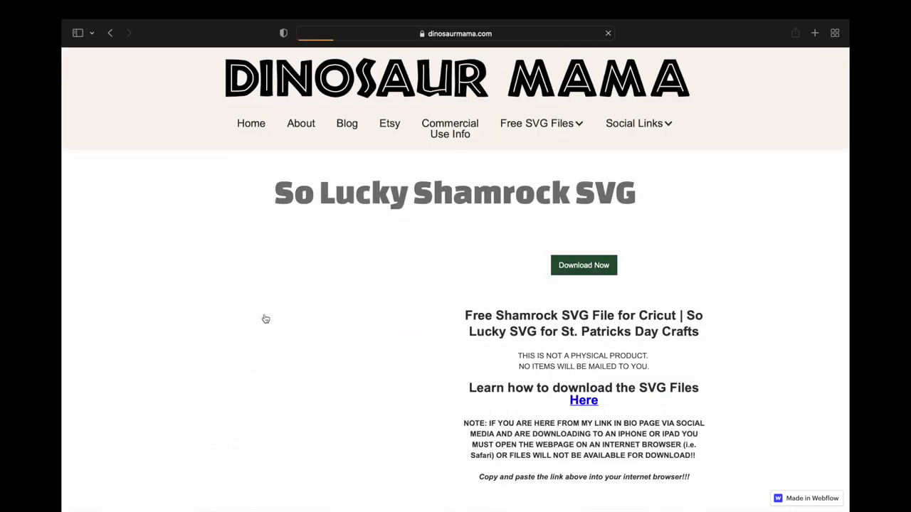
{"action": "right_click", "coordinate": [583, 267]}
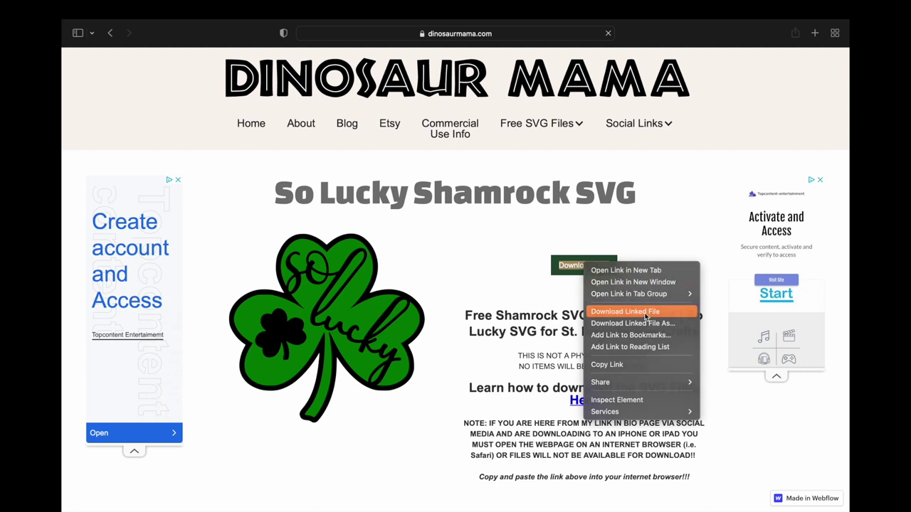
{"action": "left_click", "coordinate": [645, 316]}
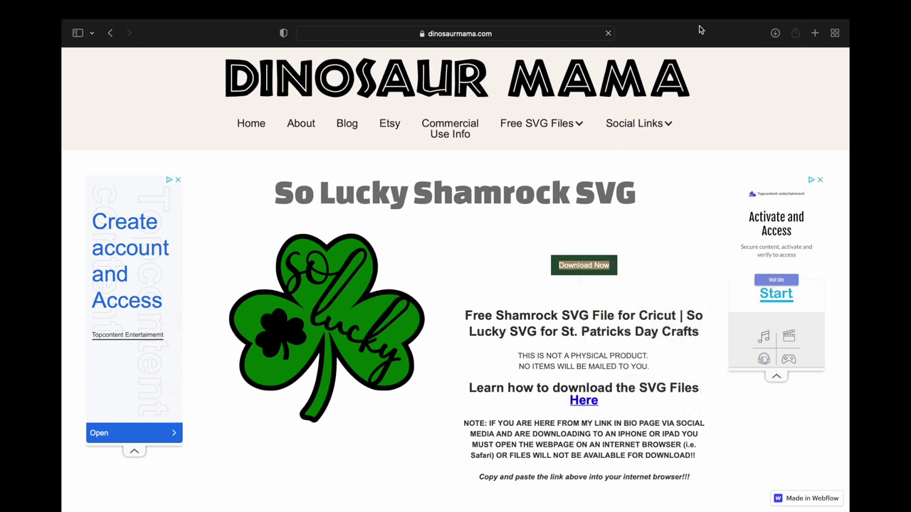
Step: Check the downloaded shamrock file in Safari's recent downloads list
{"action": "left_click", "coordinate": [775, 33]}
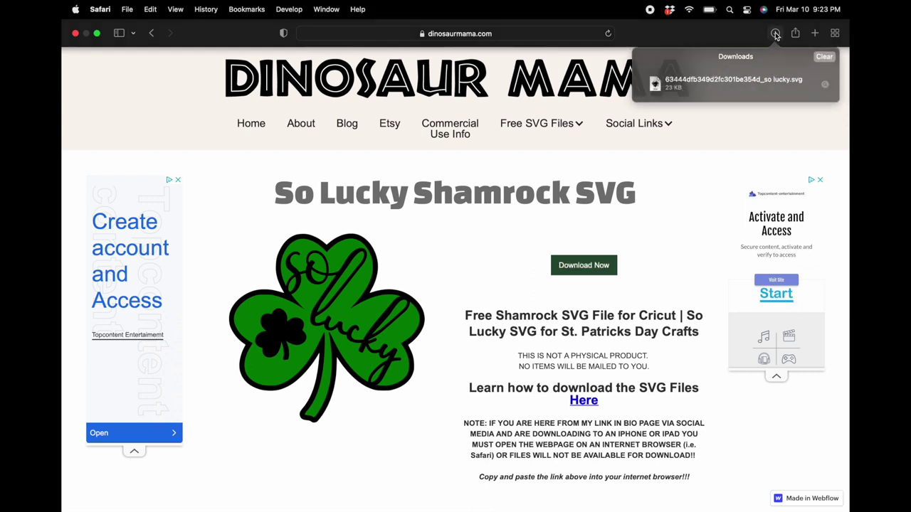
{"action": "left_click", "coordinate": [746, 82]}
{"action": "right_click", "coordinate": [747, 82]}
{"action": "key", "text": "Escape"}
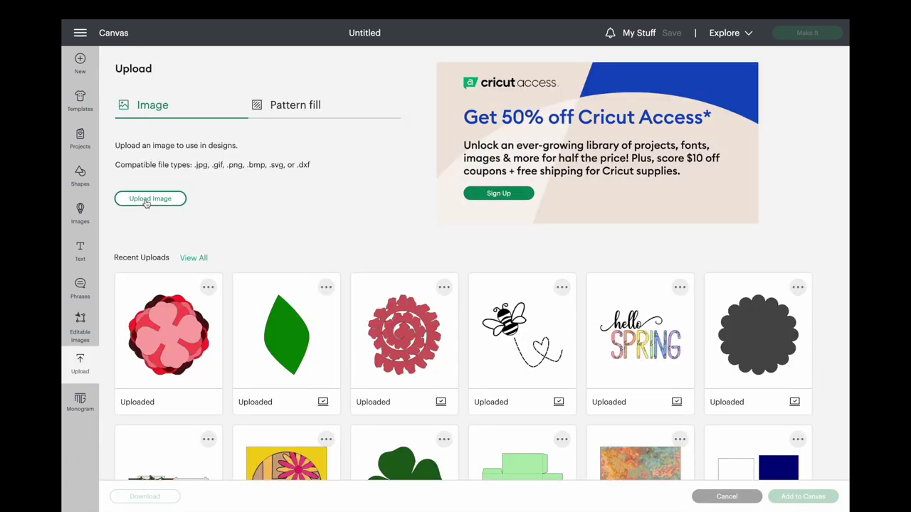
Step: Upload so lucky.svg from the Desktop into Cricut Design Space and add it to the canvas
{"action": "left_click", "coordinate": [146, 201]}
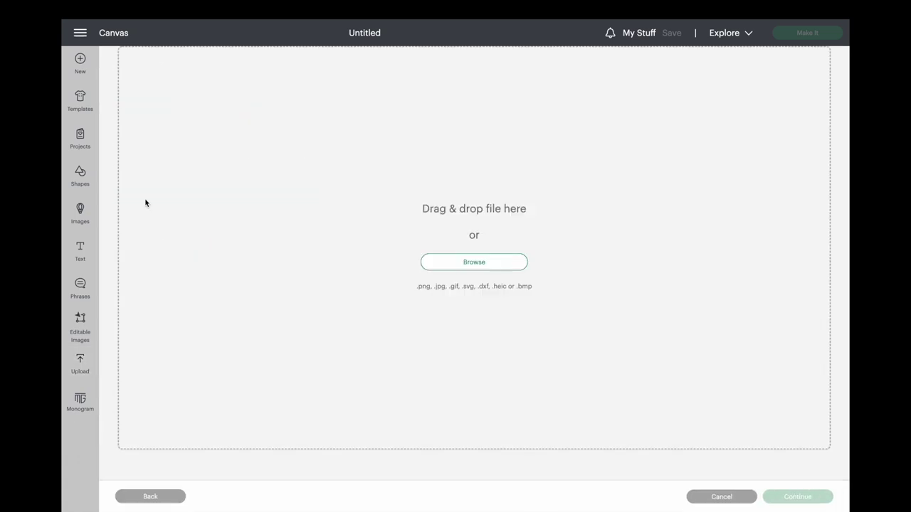
{"action": "left_click", "coordinate": [433, 262]}
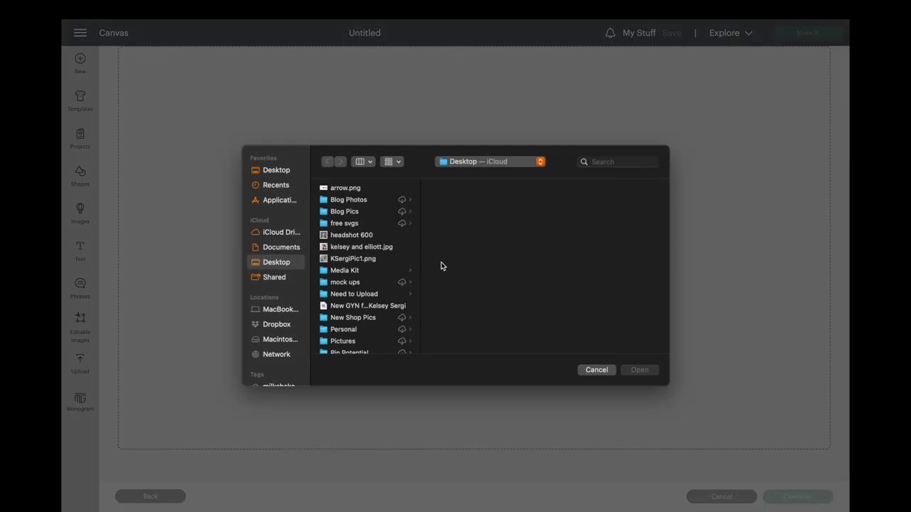
{"action": "scroll", "coordinate": [346, 318], "scroll_direction": "down", "scroll_amount": 5}
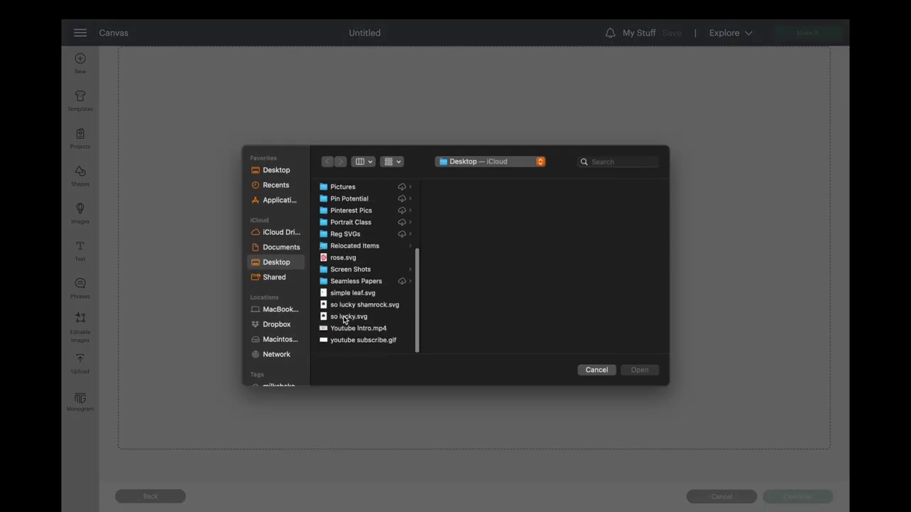
{"action": "left_click", "coordinate": [353, 331]}
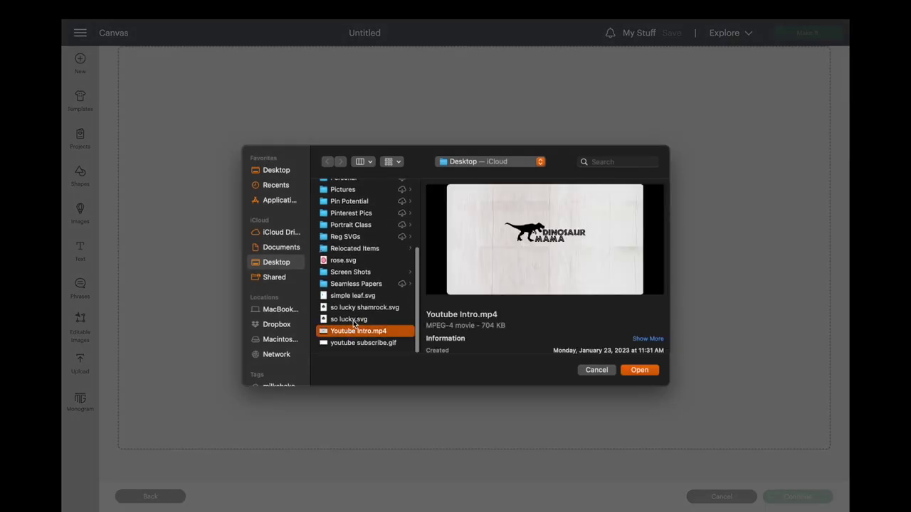
{"action": "left_click", "coordinate": [356, 320]}
{"action": "left_click", "coordinate": [645, 370]}
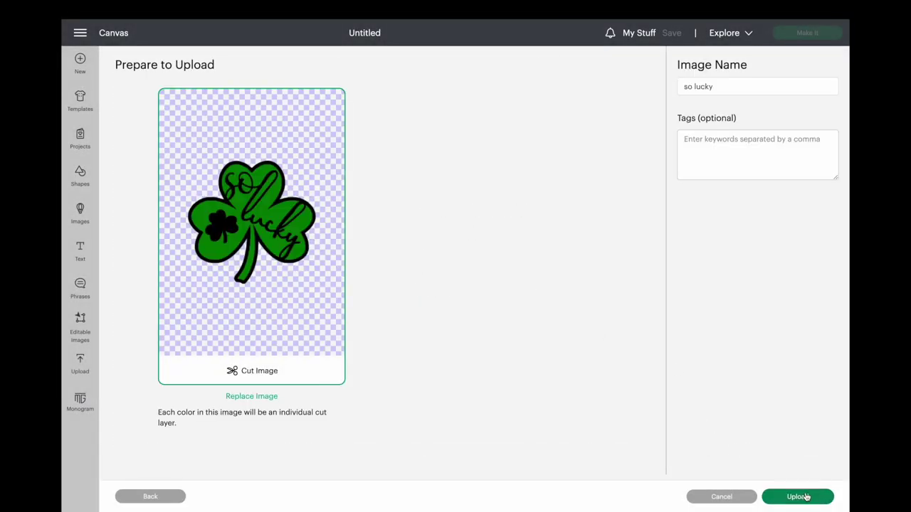
{"action": "left_click", "coordinate": [804, 496]}
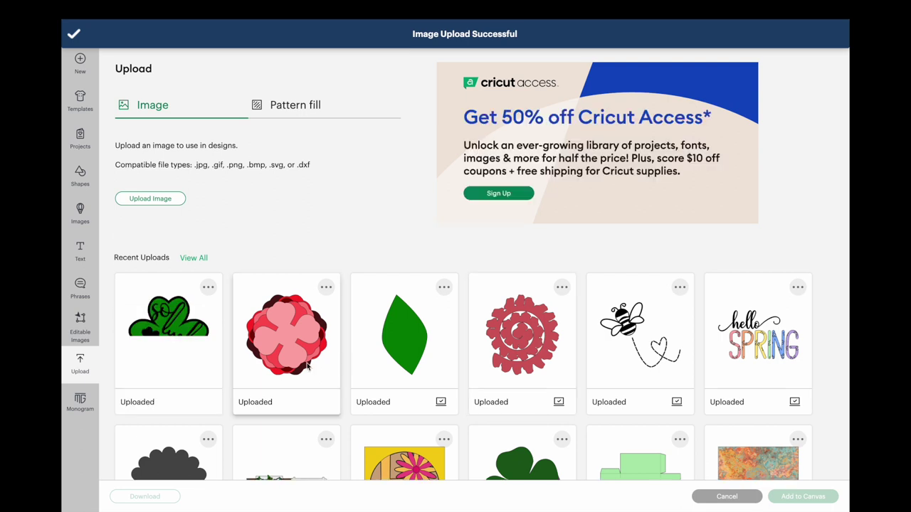
{"action": "left_click", "coordinate": [804, 496]}
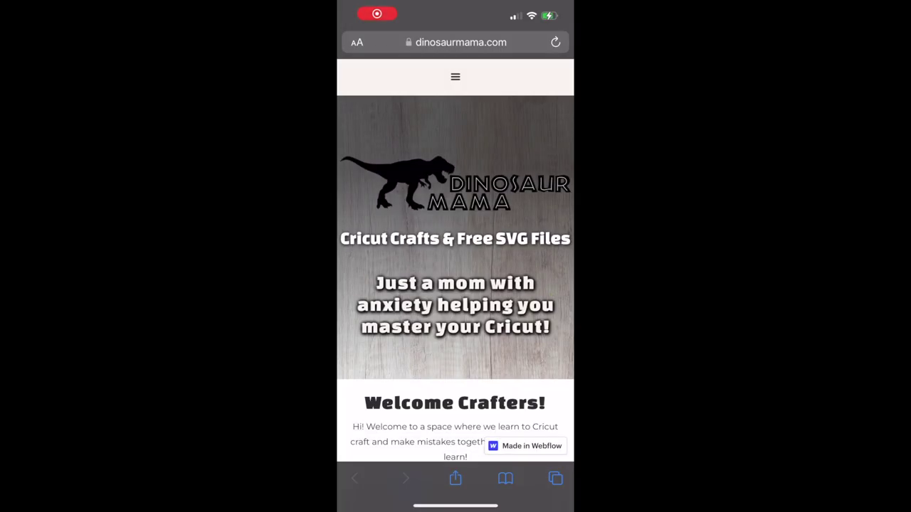
Step: On the phone, reach the Free SVG Files listing via the site menu and start the So Lucky Shamrock download
{"action": "scroll", "coordinate": [456, 285], "scroll_direction": "down", "scroll_amount": 3}
{"action": "scroll", "coordinate": [455, 285], "scroll_direction": "up", "scroll_amount": 3}
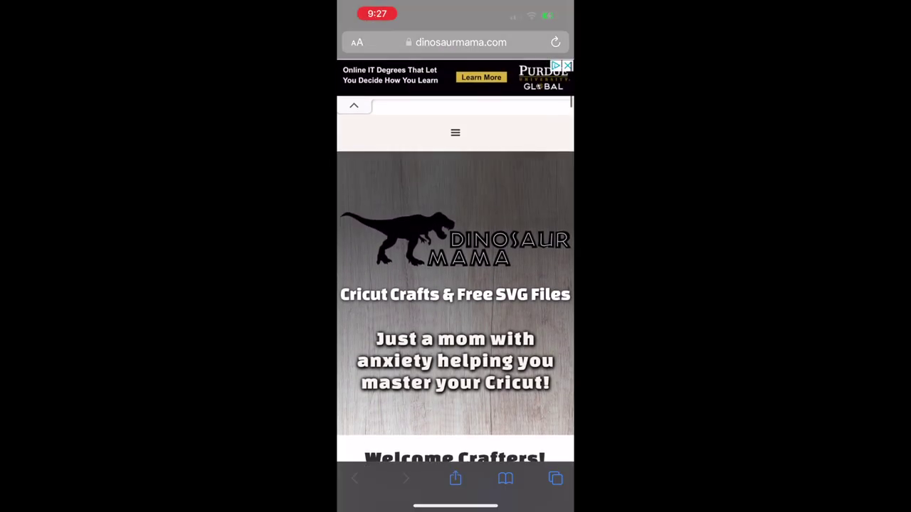
{"action": "left_click", "coordinate": [455, 132]}
{"action": "left_click", "coordinate": [392, 363]}
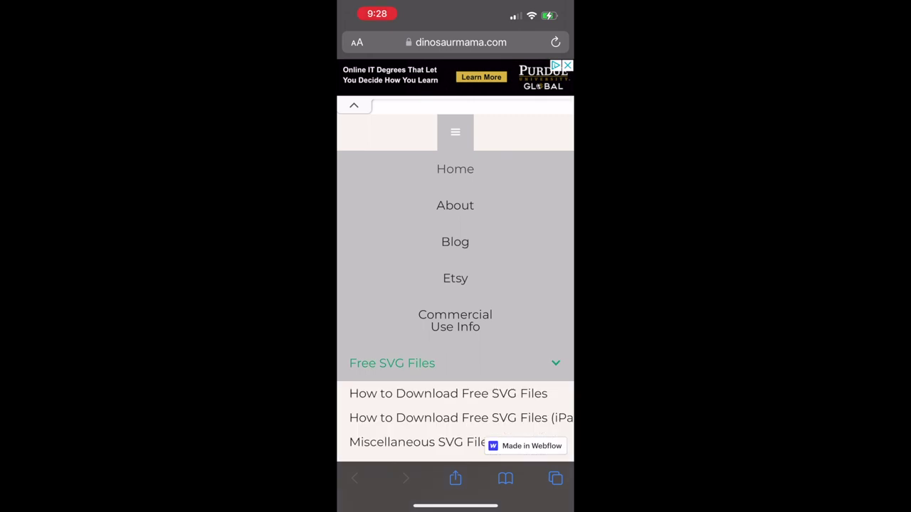
{"action": "scroll", "coordinate": [456, 385], "scroll_direction": "down", "scroll_amount": 1}
{"action": "scroll", "coordinate": [456, 285], "scroll_direction": "down", "scroll_amount": 2}
{"action": "left_click", "coordinate": [421, 309]}
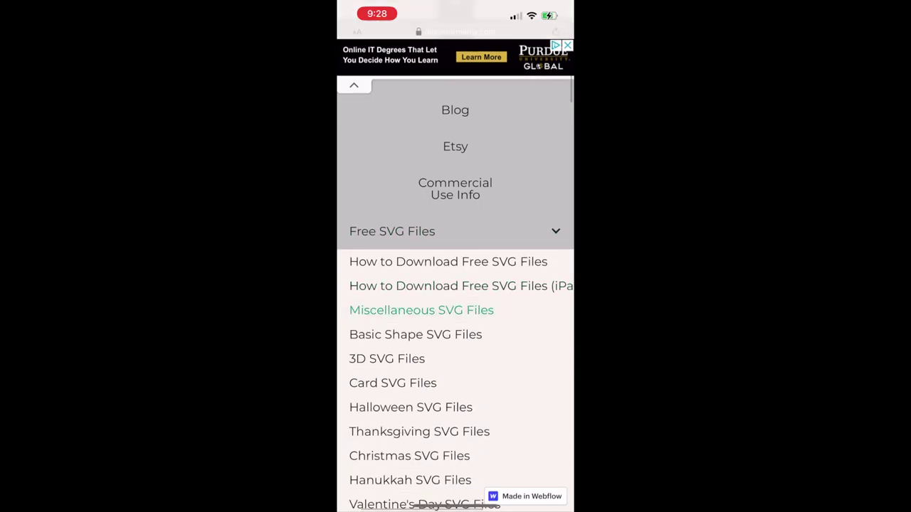
{"action": "scroll", "coordinate": [456, 285], "scroll_direction": "down", "scroll_amount": 3}
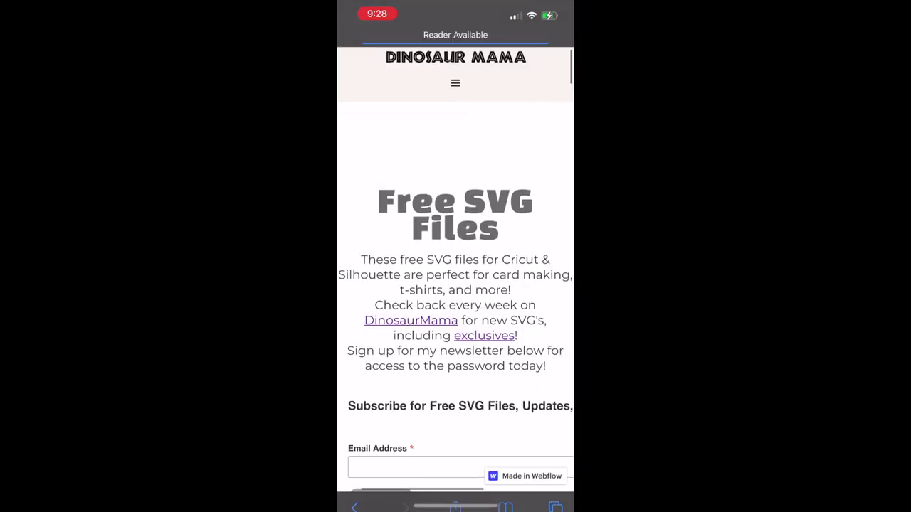
{"action": "scroll", "coordinate": [455, 285], "scroll_direction": "down", "scroll_amount": 5}
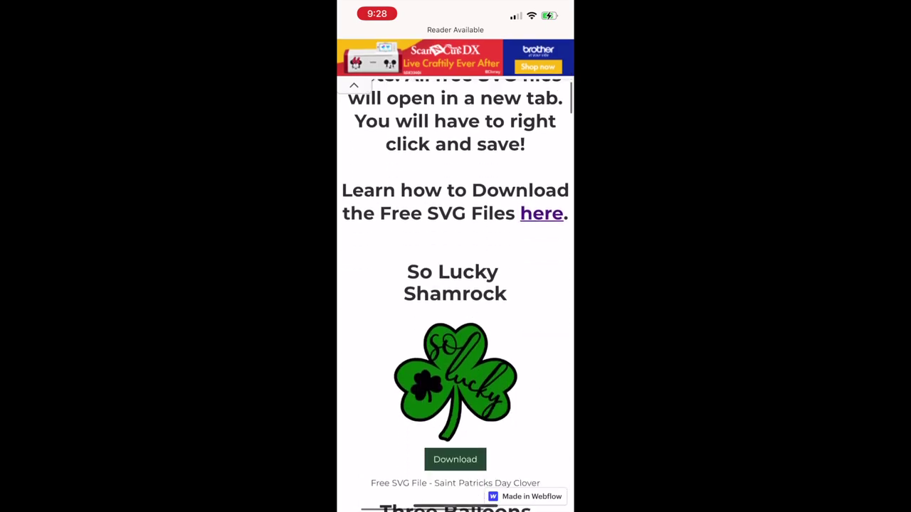
{"action": "left_click", "coordinate": [455, 344]}
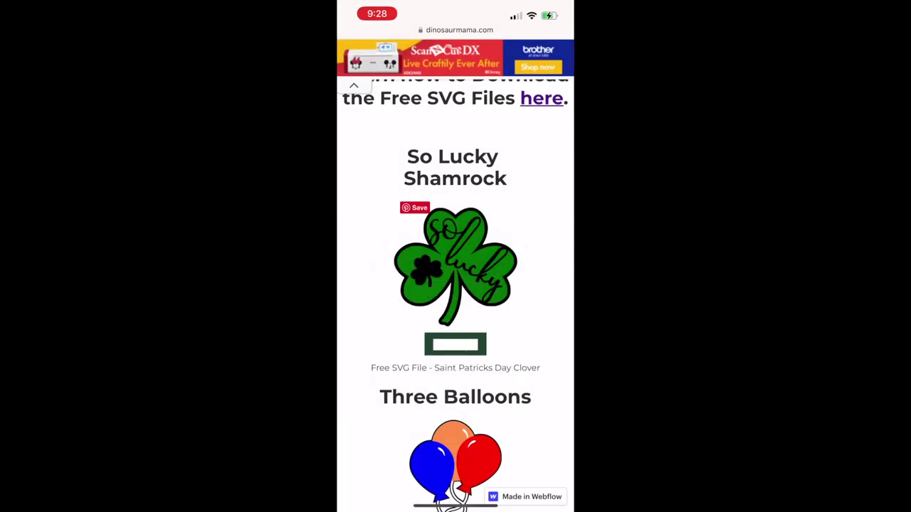
Step: Download the shamrock SVG via Download Now, then open the 23 KB file from Safari's Downloads list
{"action": "left_click", "coordinate": [455, 365]}
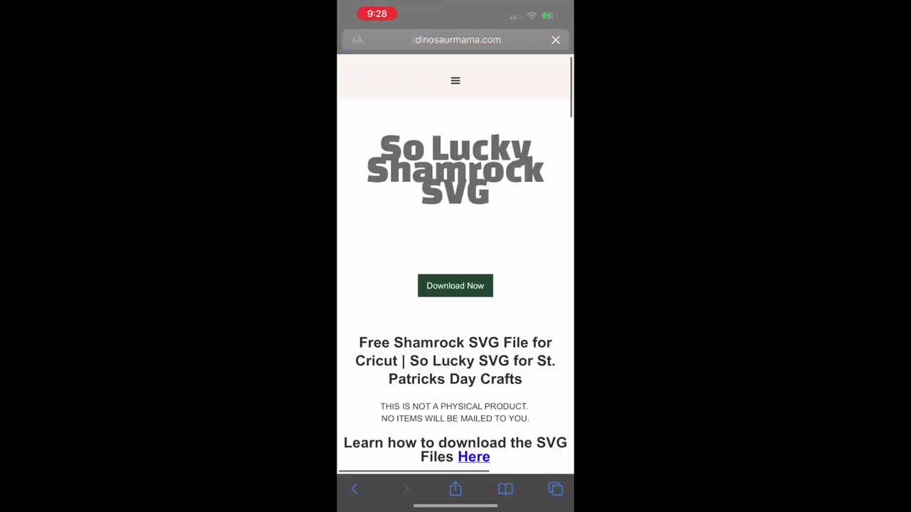
{"action": "scroll", "coordinate": [455, 285], "scroll_direction": "down", "scroll_amount": 5}
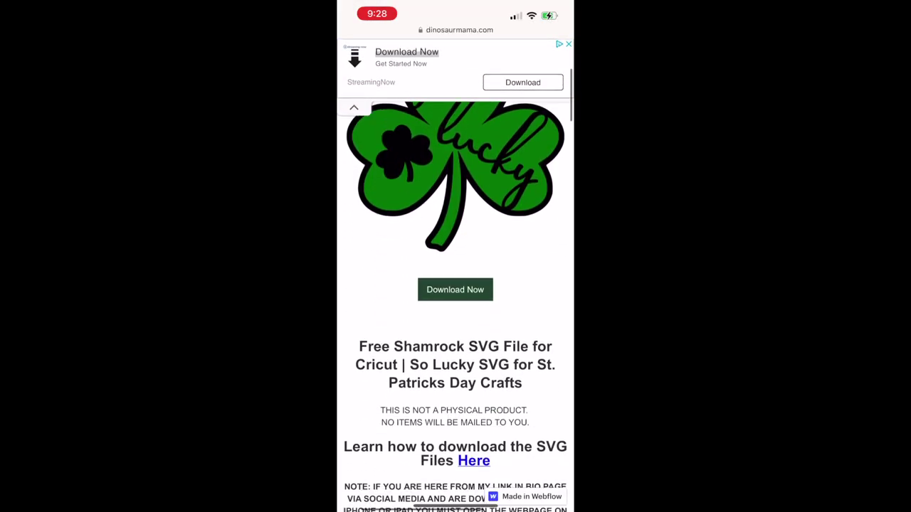
{"action": "left_click", "coordinate": [455, 246]}
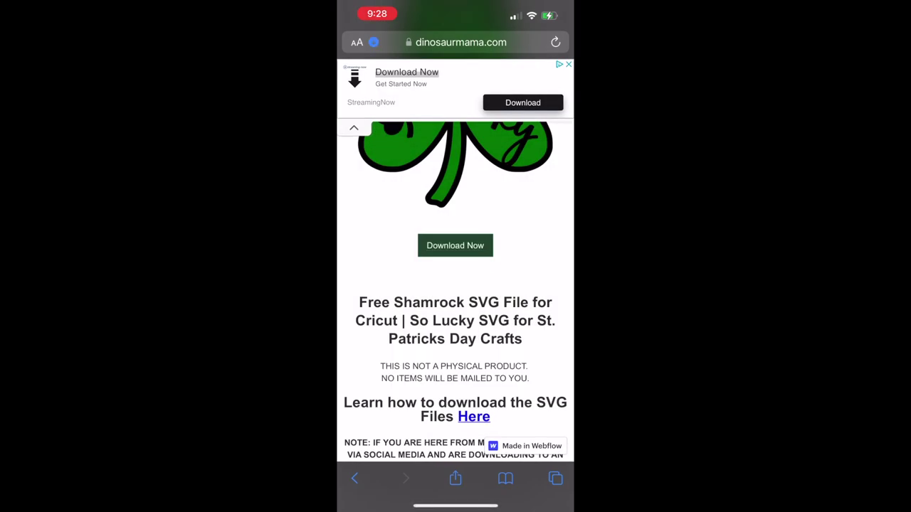
{"action": "left_click", "coordinate": [356, 42]}
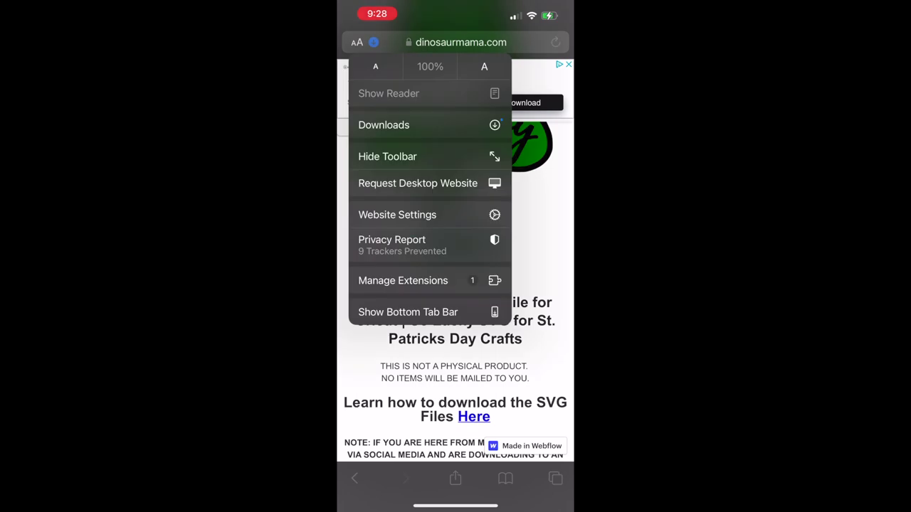
{"action": "left_click", "coordinate": [384, 124]}
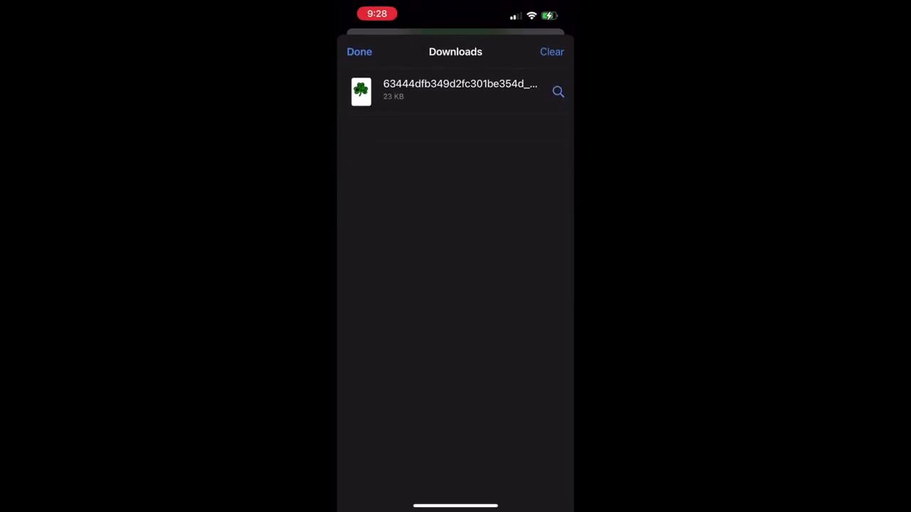
{"action": "left_click", "coordinate": [456, 91]}
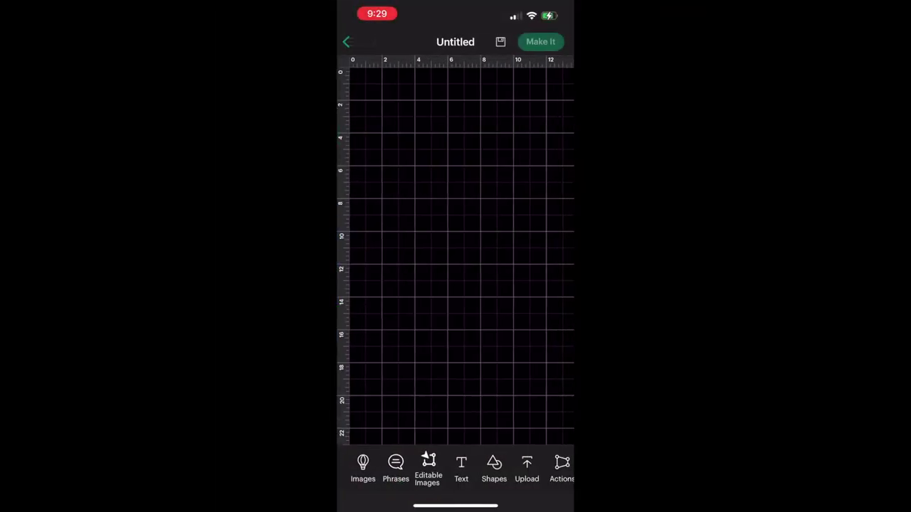
Step: Upload the shamrock SVG from the phone's files as 'So lucky' and ungroup it on the canvas
{"action": "left_click", "coordinate": [526, 469]}
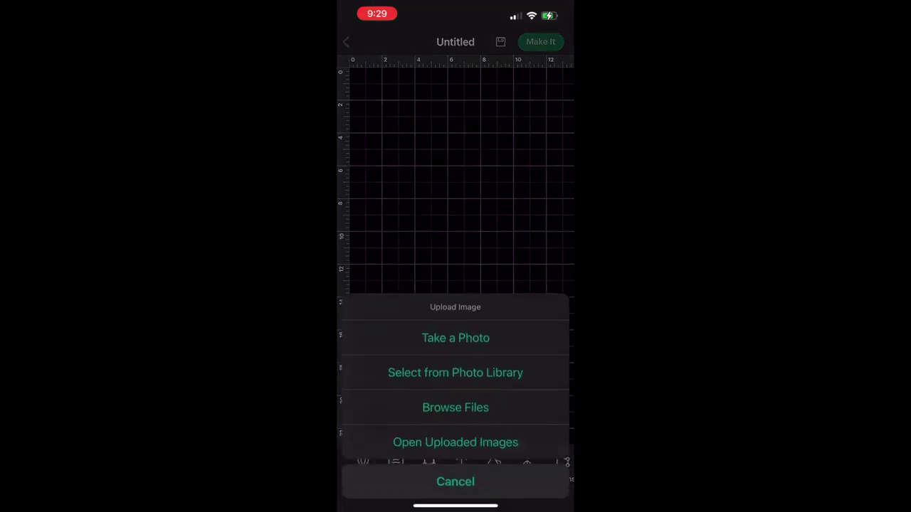
{"action": "left_click", "coordinate": [455, 400]}
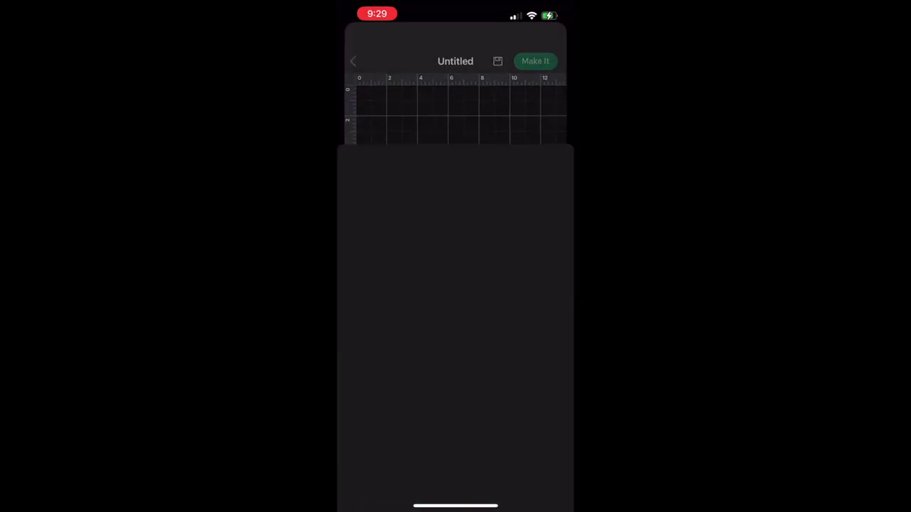
{"action": "left_click", "coordinate": [384, 135]}
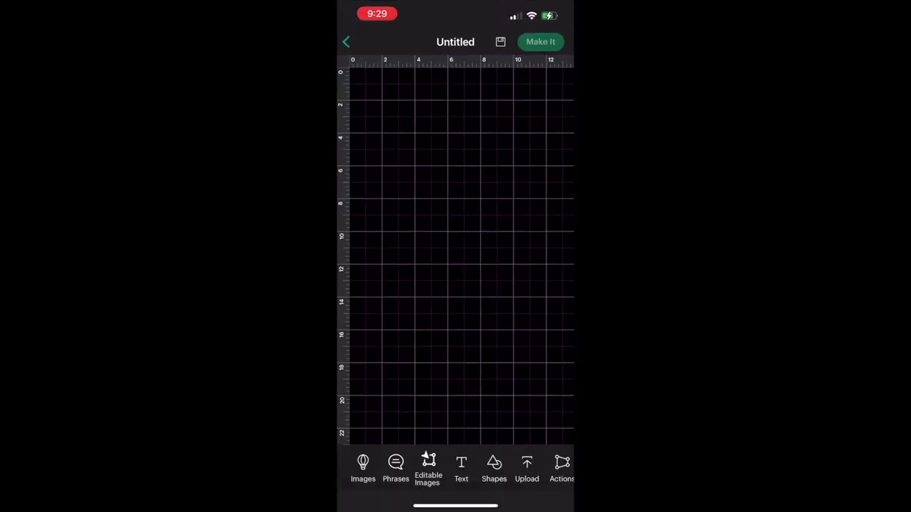
{"action": "left_click", "coordinate": [449, 257]}
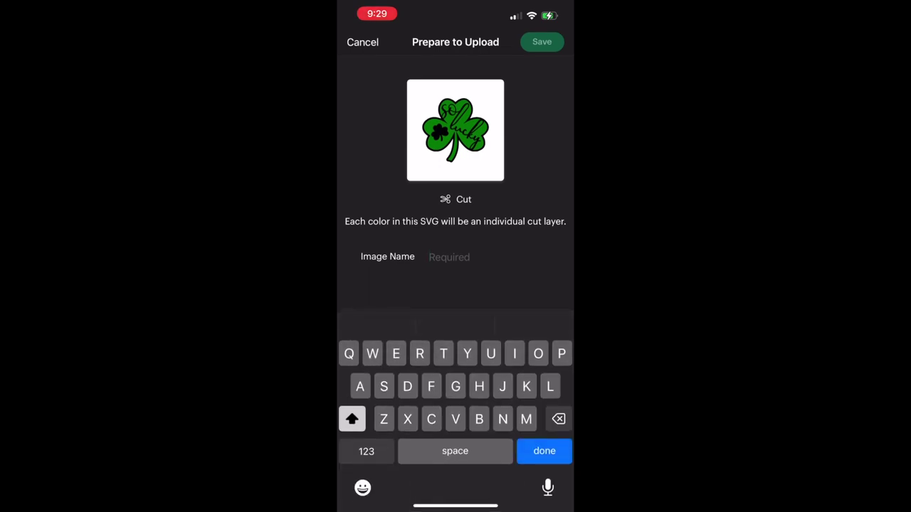
{"action": "type", "text": "So lucky"}
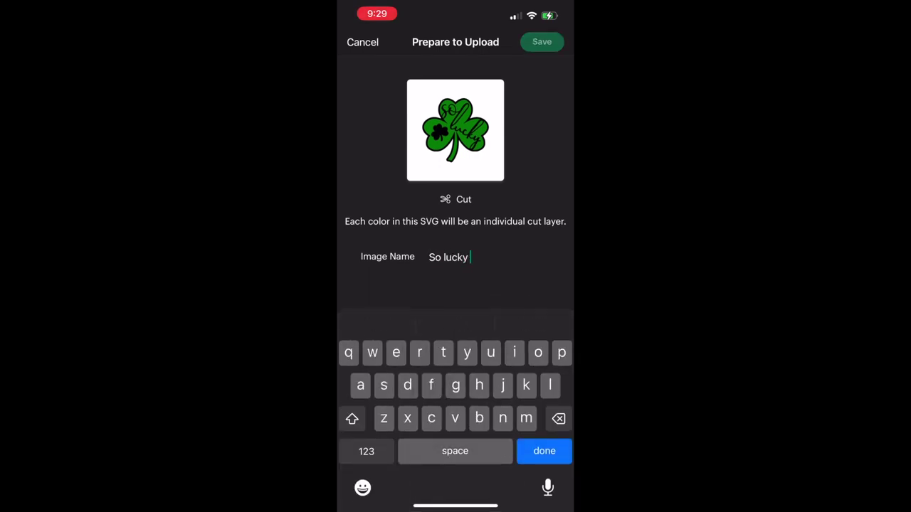
{"action": "key", "text": "Return"}
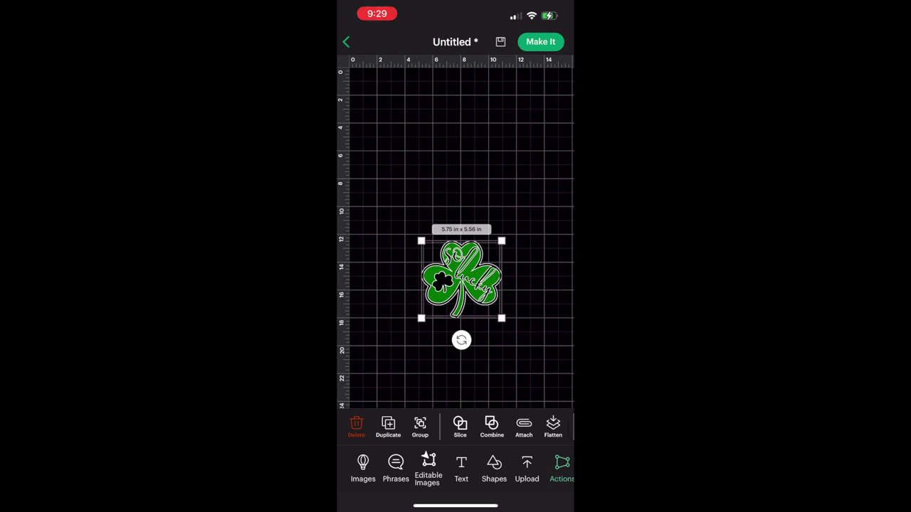
{"action": "left_click", "coordinate": [423, 427]}
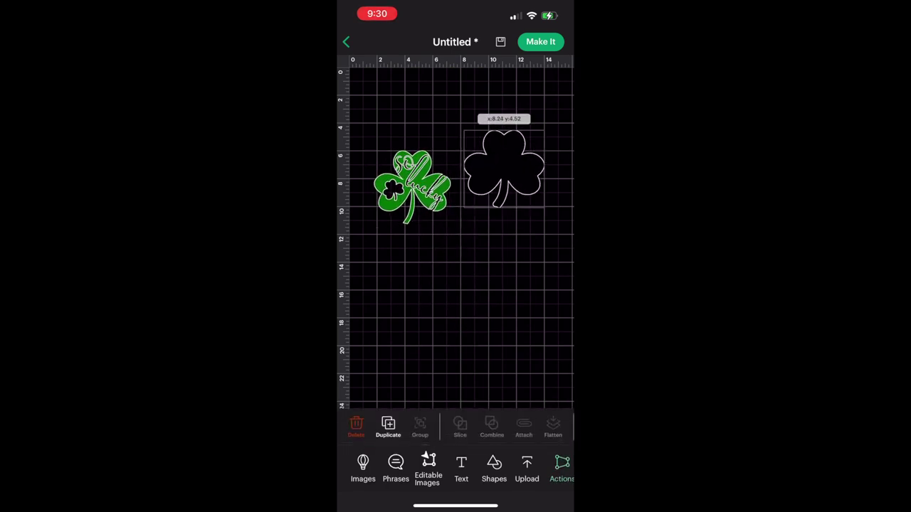